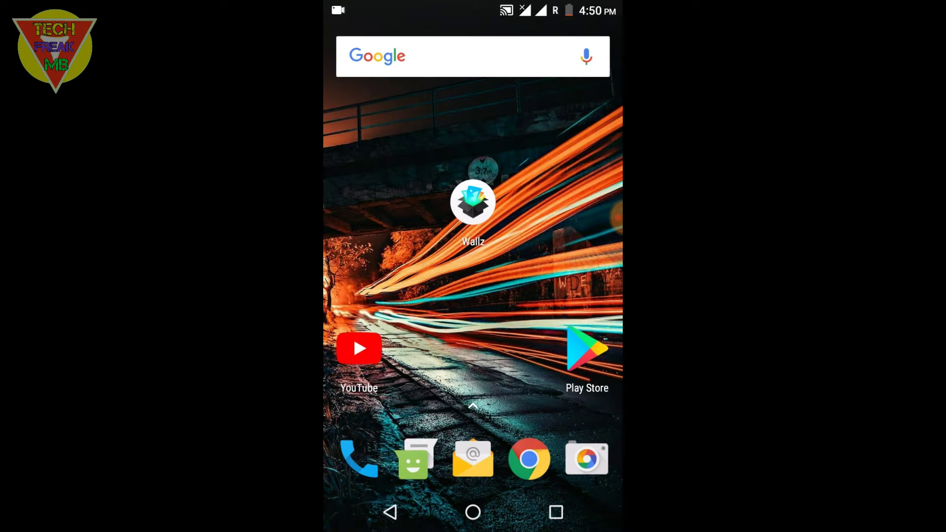
# Check the notification shade and recording status twice, returning to the home screen each time.
pyautogui.moveTo(473, 9); pyautogui.dragTo(473, 221)
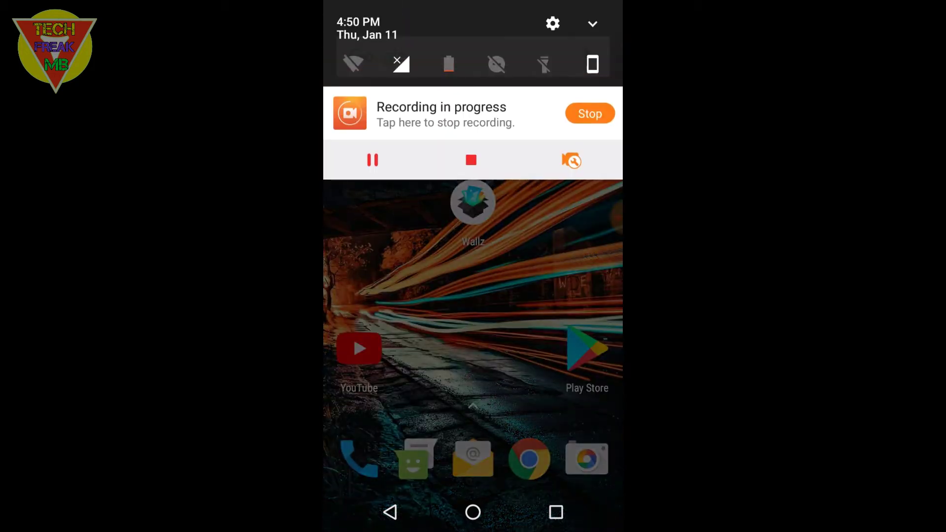
pyautogui.press('Escape')
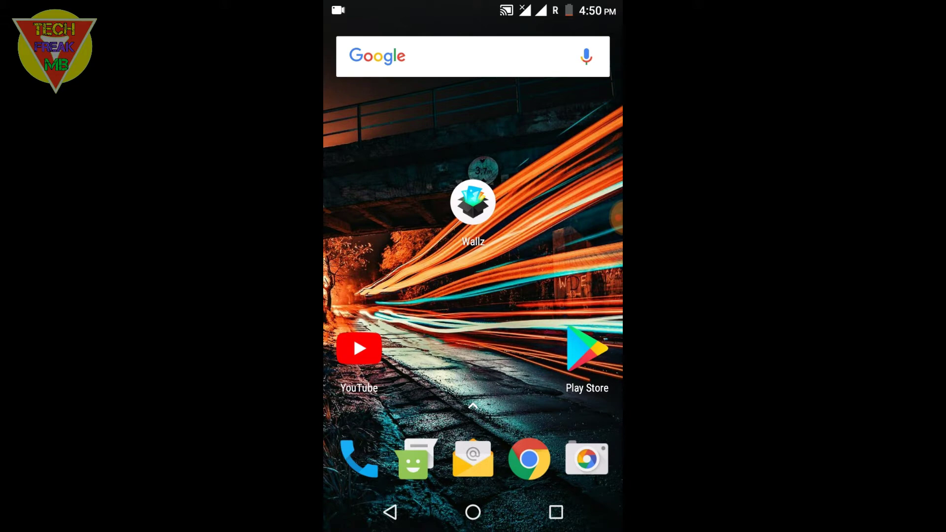
pyautogui.moveTo(474, 9); pyautogui.dragTo(473, 222)
pyautogui.press('Escape')
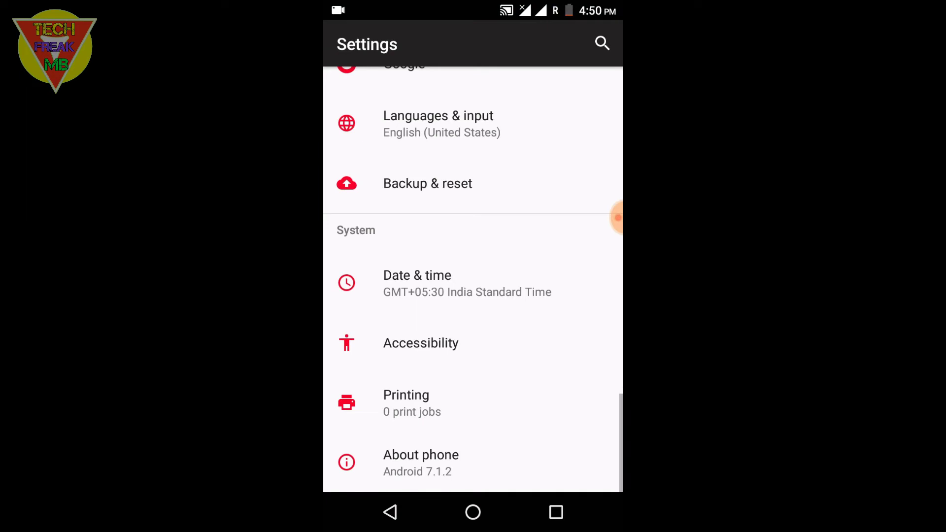
pyautogui.scroll(4, 473, 281)
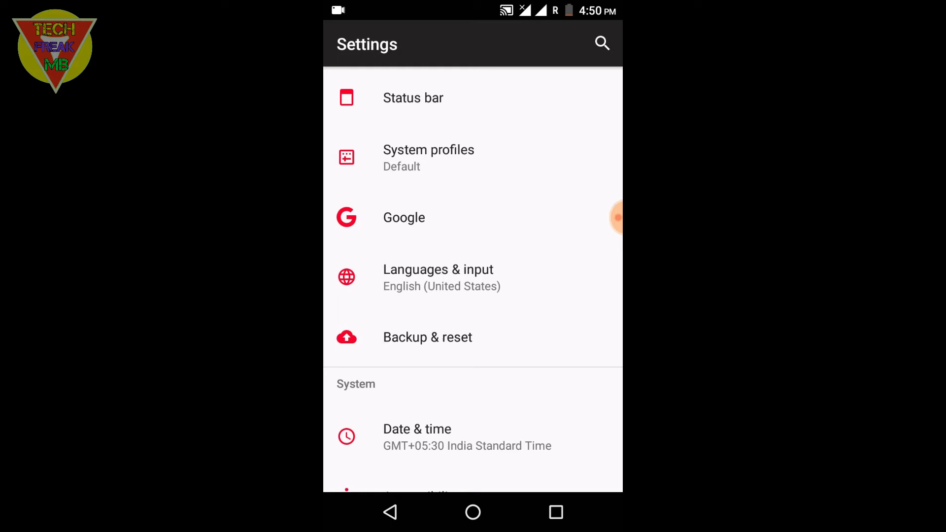
pyautogui.scroll(5, 473, 281)
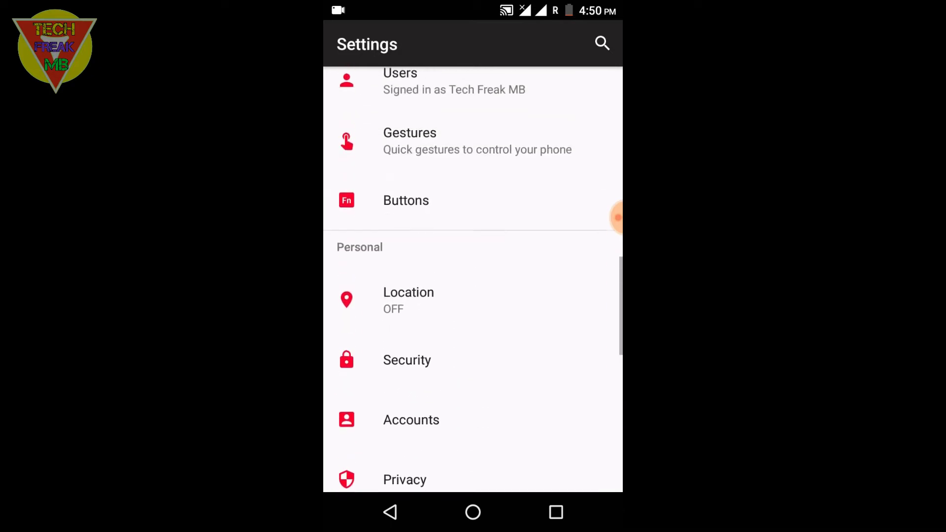
pyautogui.scroll(5, 474, 281)
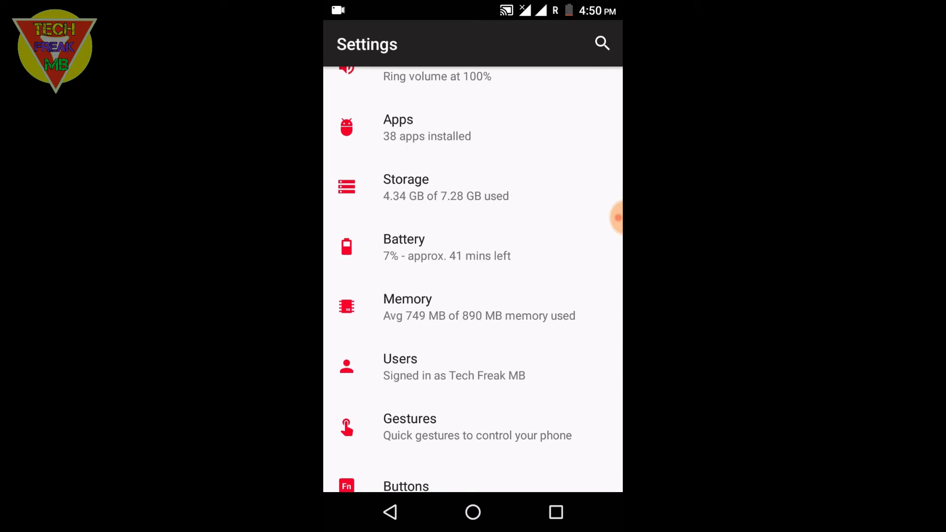
pyautogui.scroll(5, 473, 281)
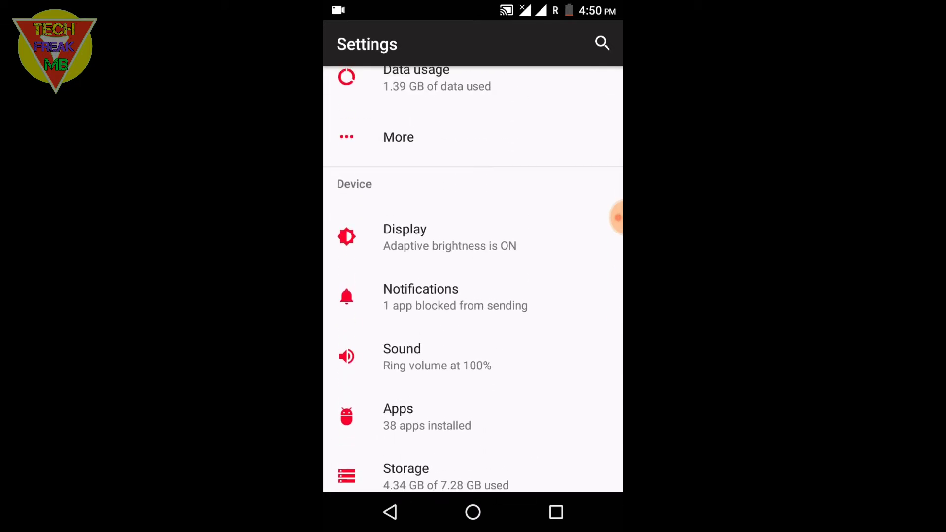
pyautogui.moveTo(473, 9); pyautogui.dragTo(473, 370)
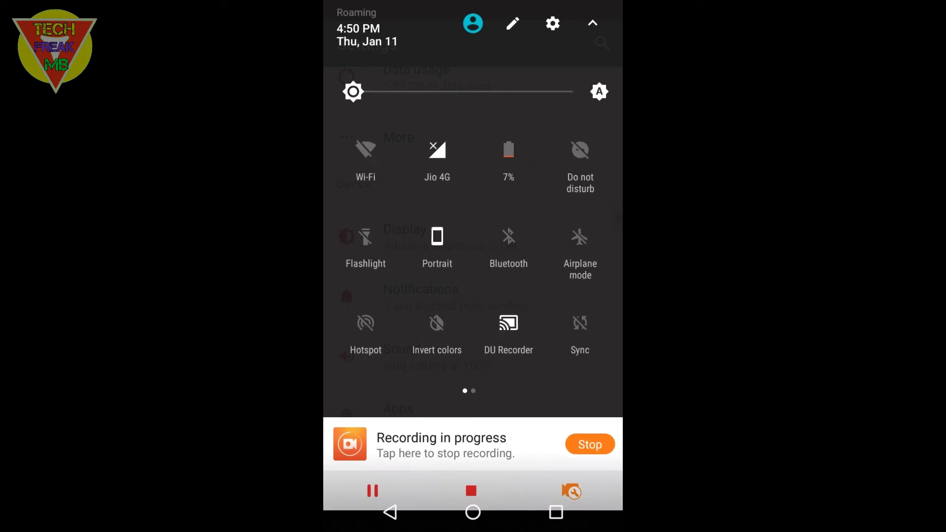
pyautogui.press('Escape')
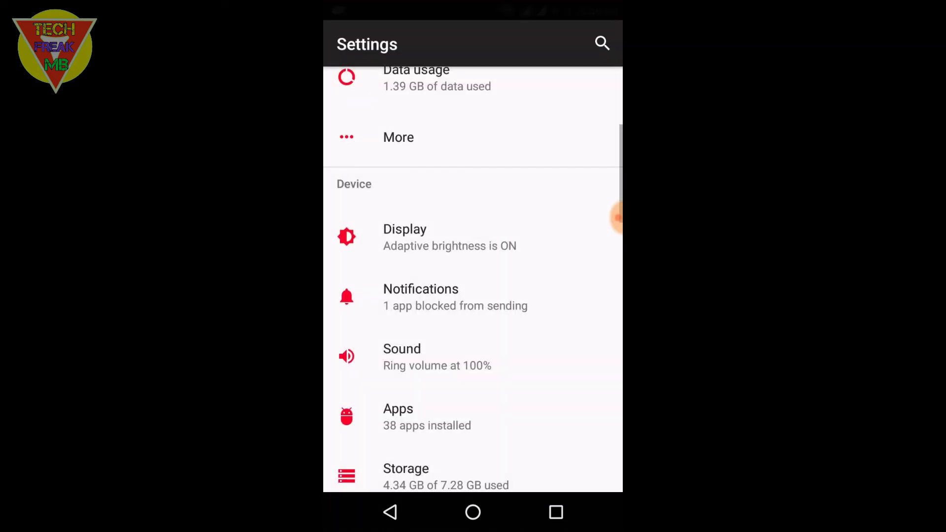
pyautogui.scroll(-10, 473, 295)
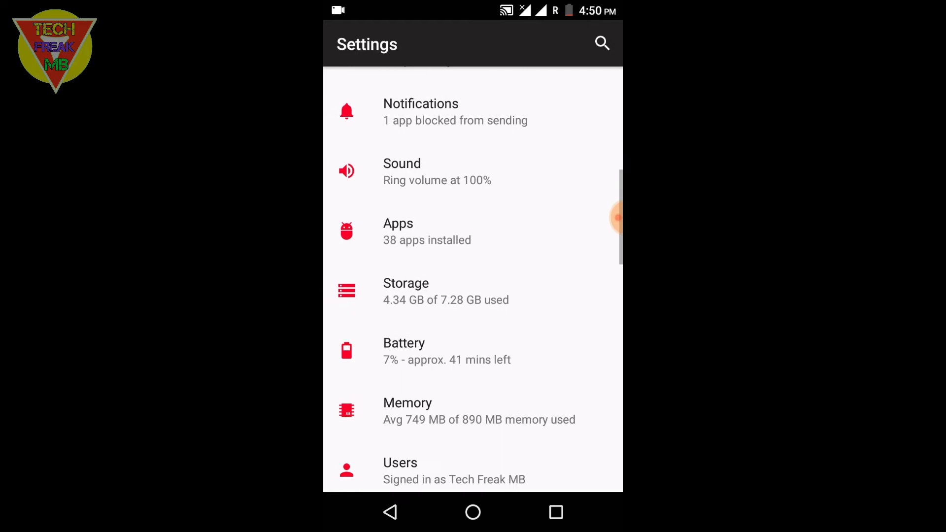
# Open About phone to view the Android 7.1.2 and LineageOS 14.1 build details.
pyautogui.click(473, 463)
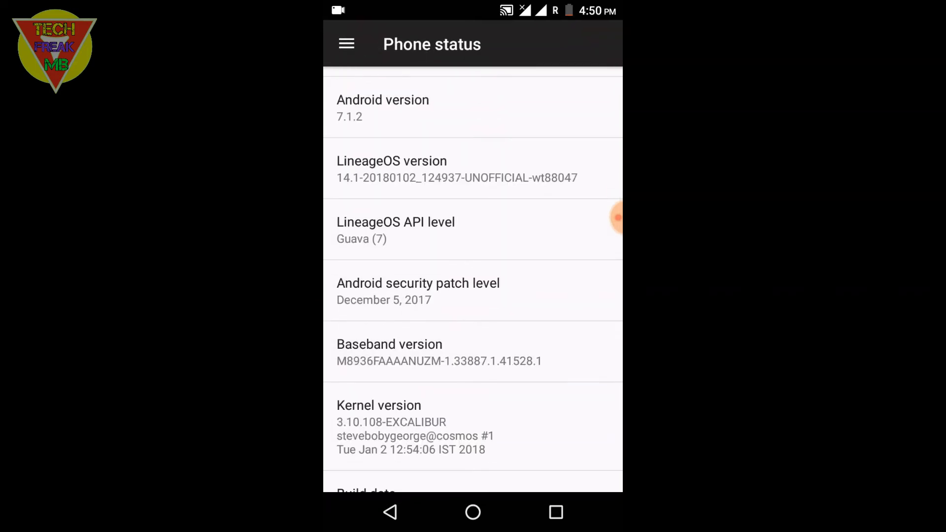
pyautogui.scroll(-5, 473, 296)
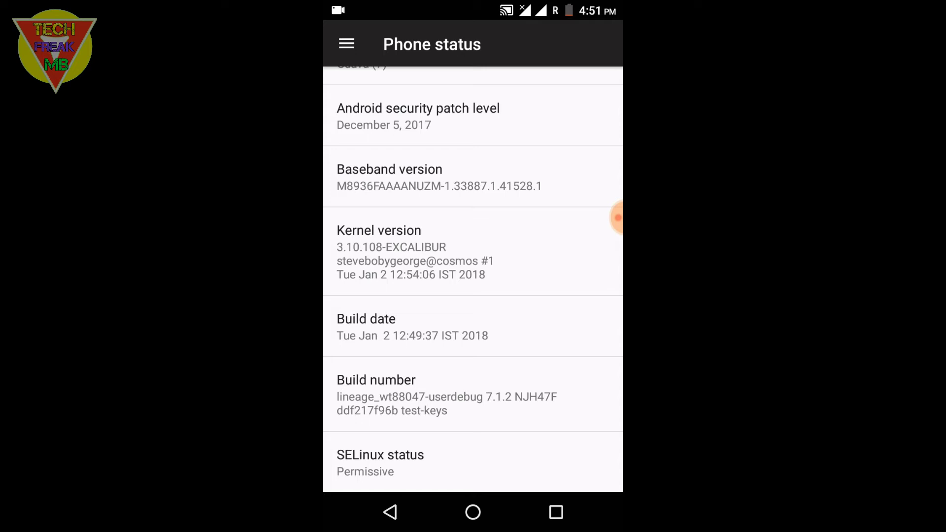
pyautogui.scroll(5, 474, 281)
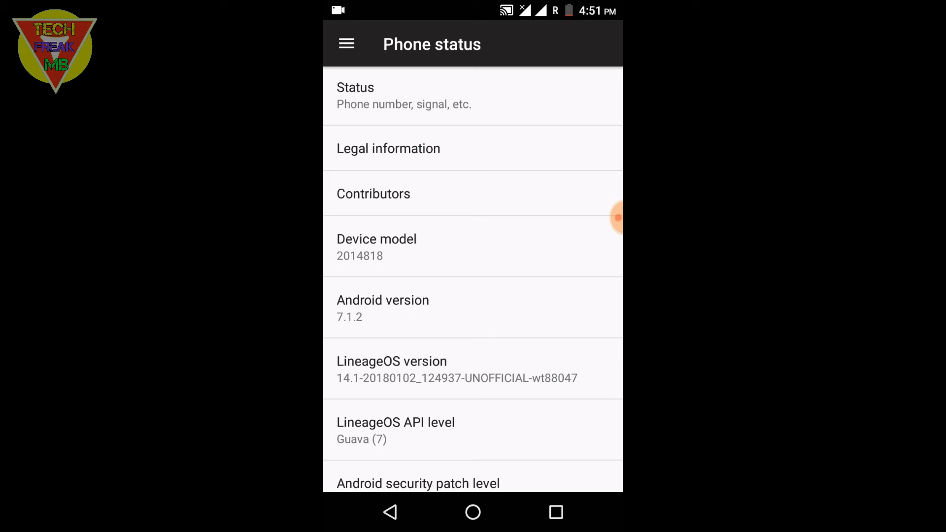
# Return to the home screen and stop the screen recording from its notification.
pyautogui.click(472, 512)
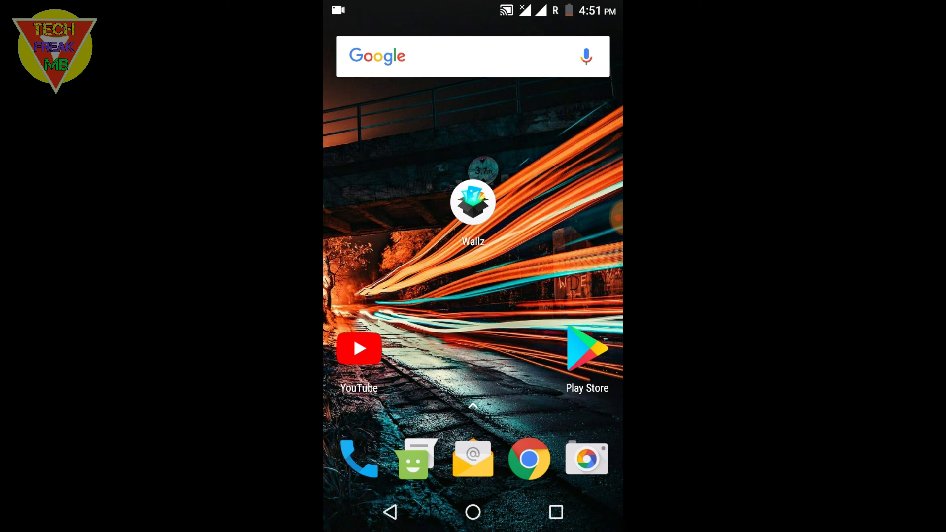
pyautogui.moveTo(472, 10); pyautogui.dragTo(473, 222)
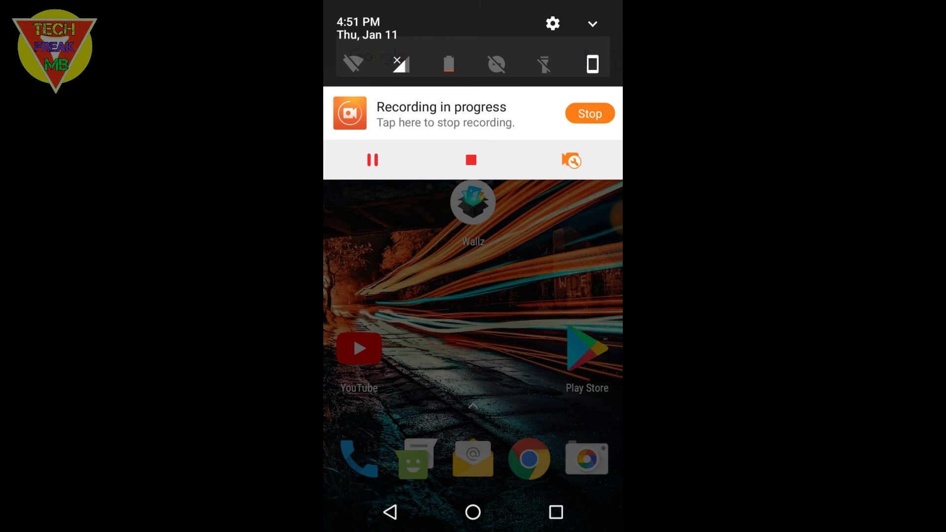
pyautogui.click(589, 112)
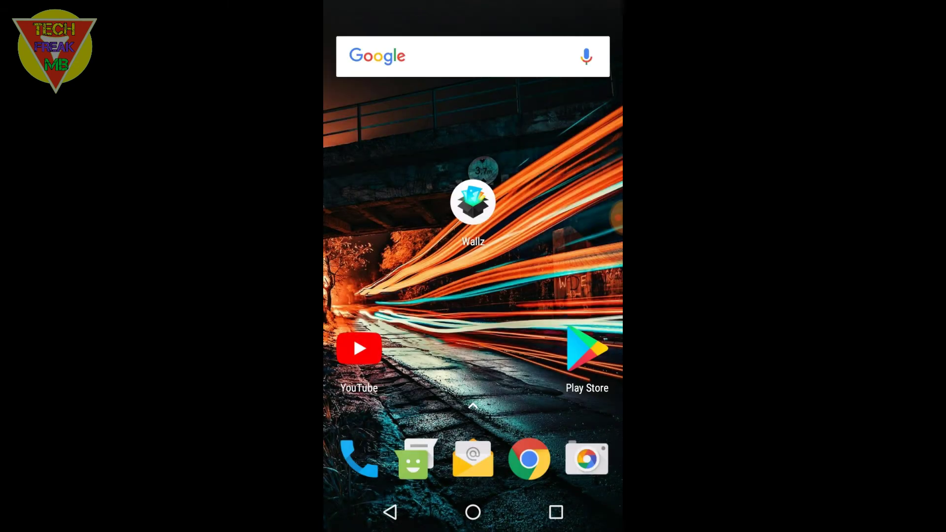